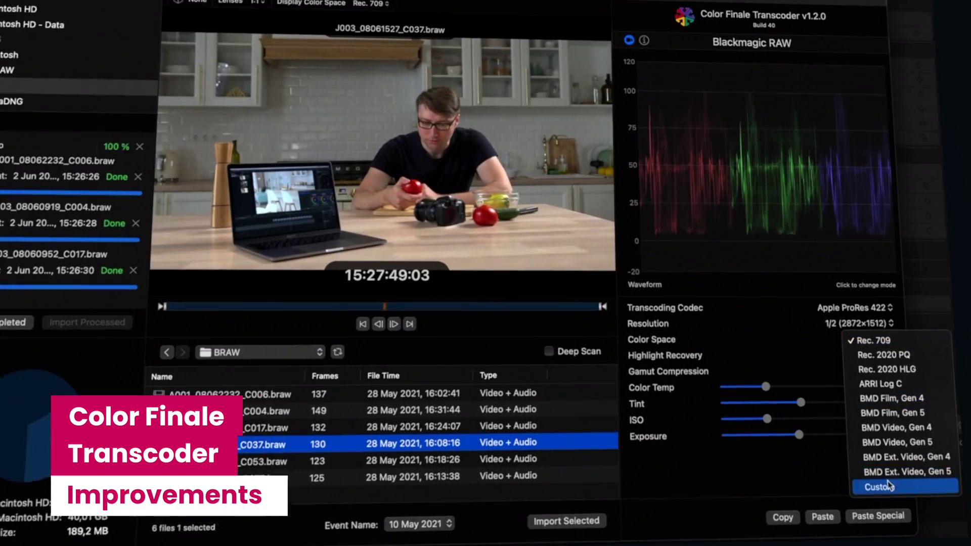
Step: Preview Custom colour space gamma options, then restore Rec. 709 and set exposure to -0.02
click(888, 487)
click(872, 357)
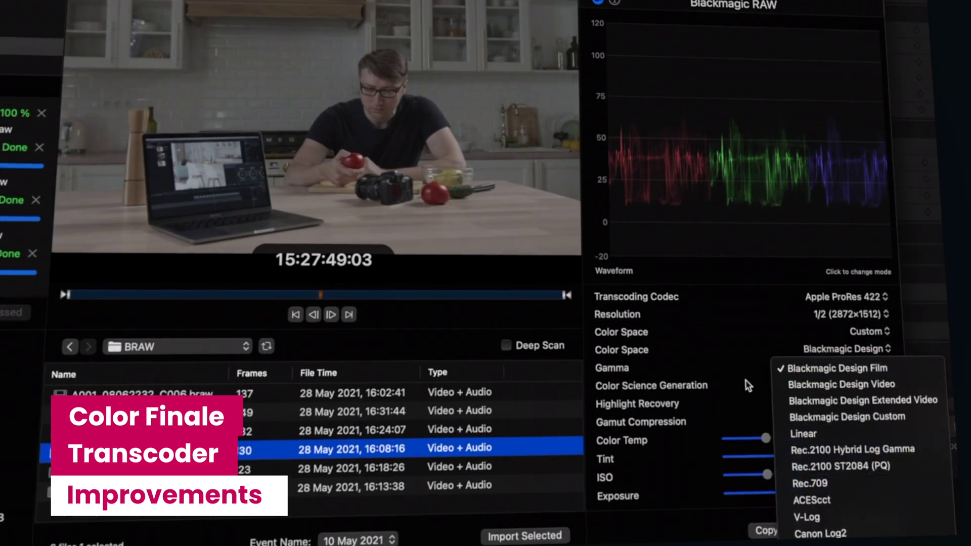
click(863, 179)
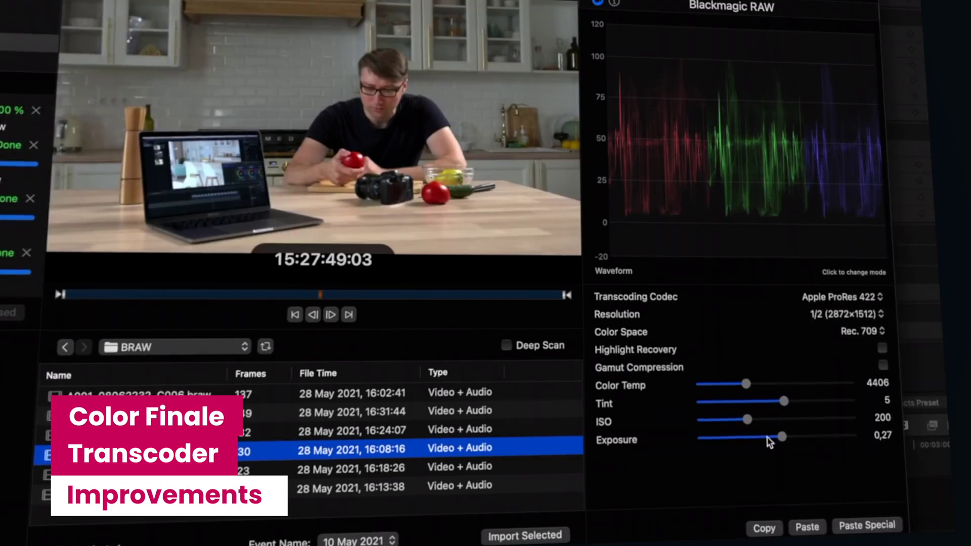
drag(781, 438, 776, 437)
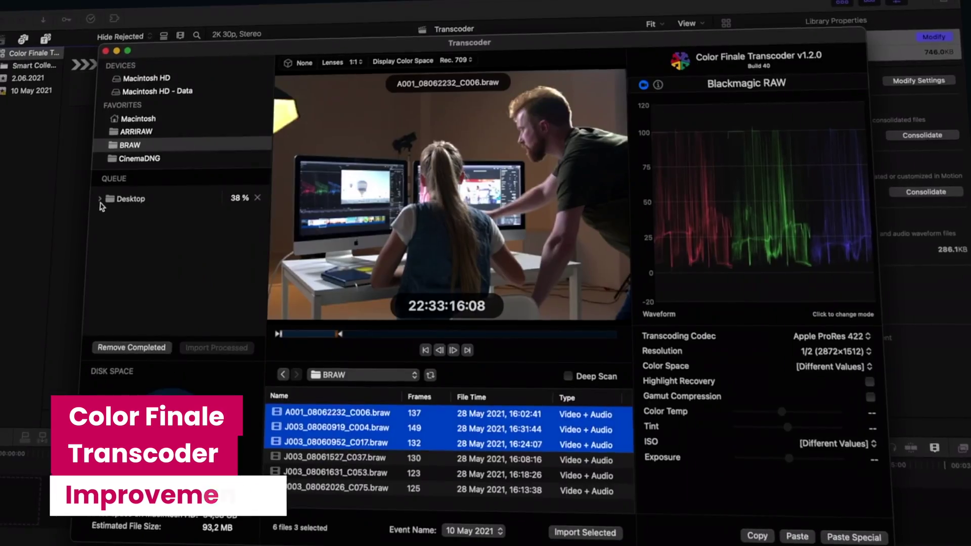